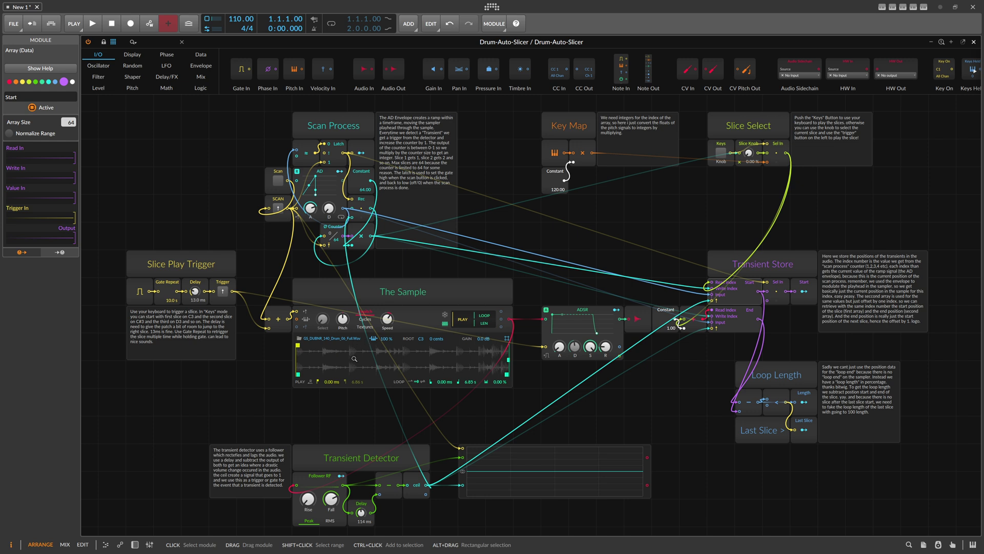
Scan the drum sample for transients and switch Slice Select to Keys mode
{"action": "key", "text": "a"}
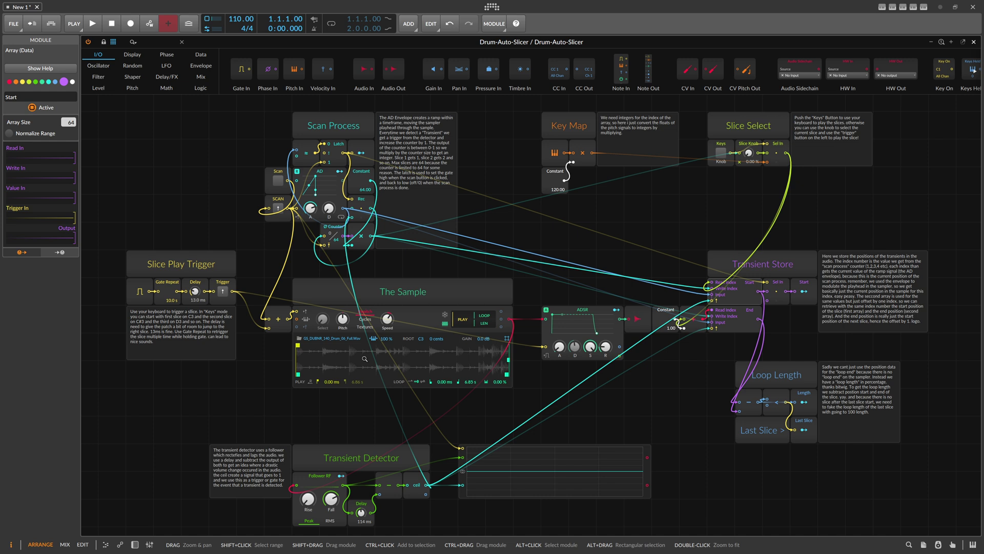
{"action": "left_click", "coordinate": [279, 209]}
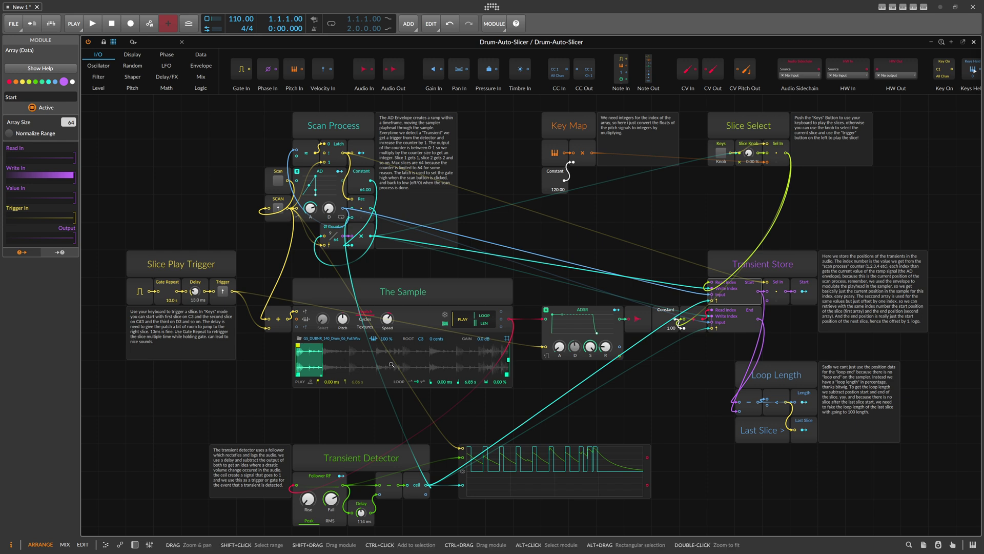
{"action": "left_click", "coordinate": [721, 152]}
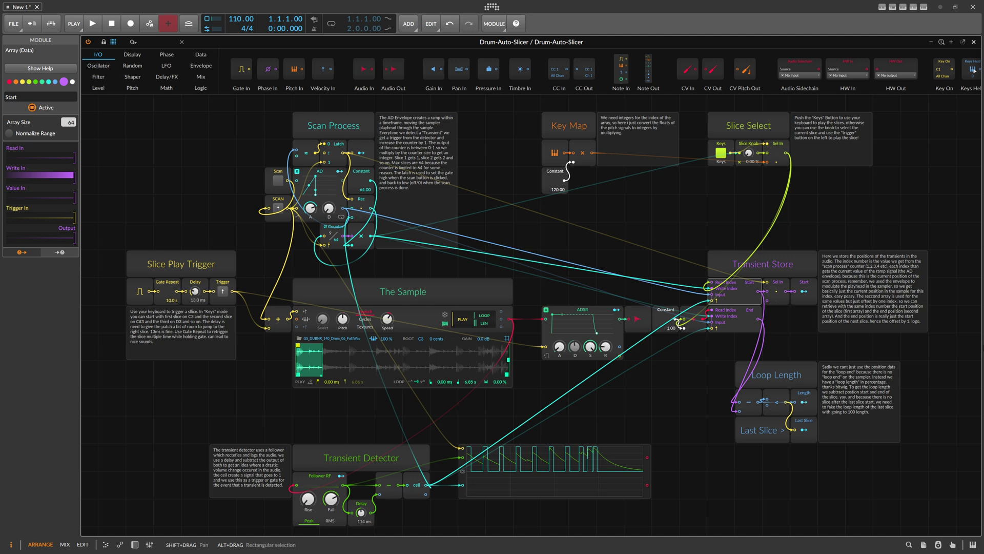
Show the on-screen keyboard in the piano layout and shift it up one octave
{"action": "left_click", "coordinate": [972, 545]}
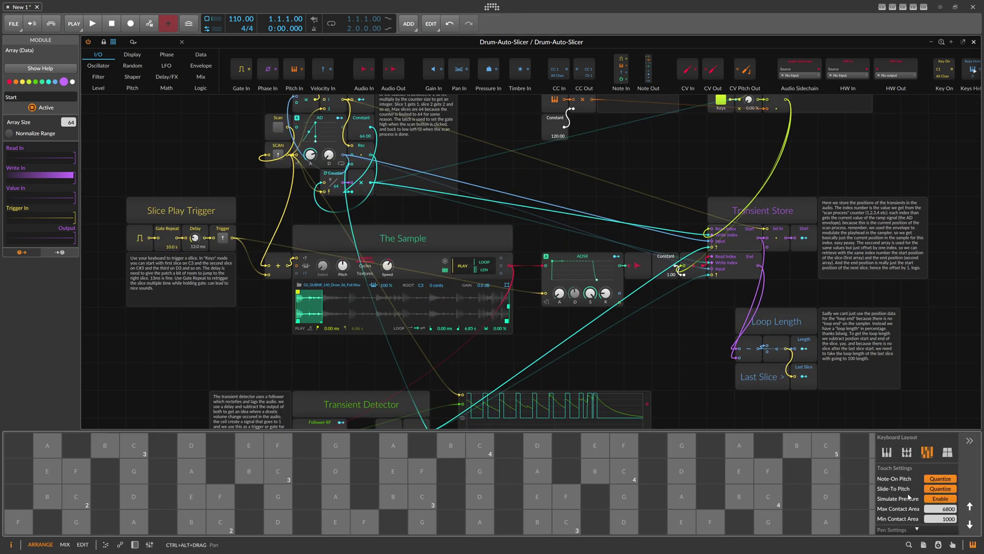
{"action": "left_click", "coordinate": [886, 452]}
{"action": "left_click", "coordinate": [970, 511]}
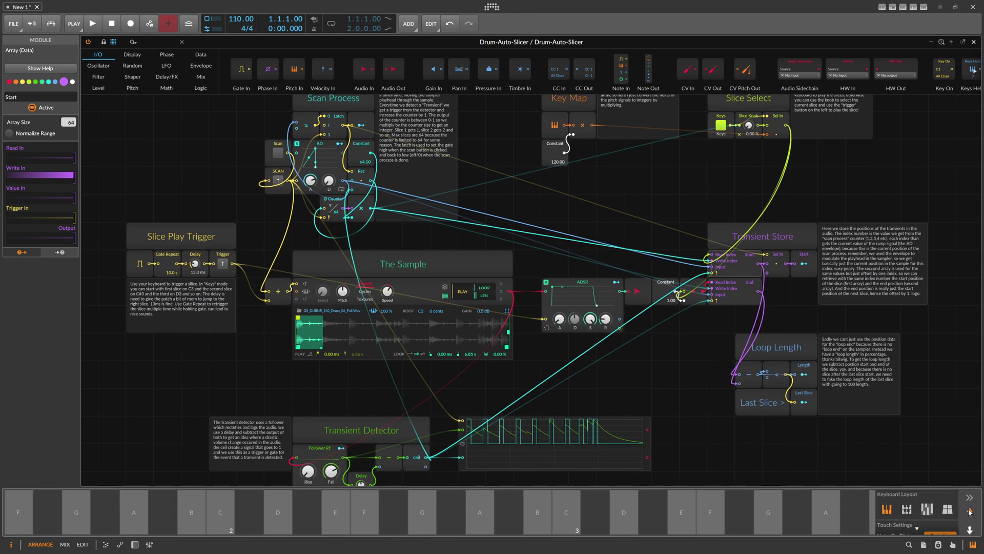
Audition the detected slices by playing a run of notes starting with C3 and C#3
{"action": "left_click", "coordinate": [213, 513]}
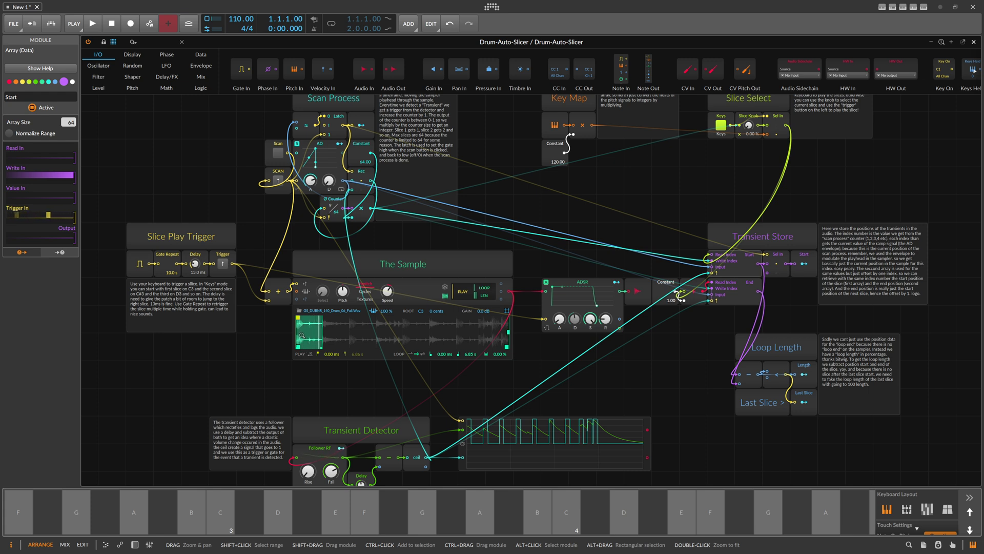
{"action": "left_click", "coordinate": [248, 513]}
{"action": "key", "text": "a"}
{"action": "key", "text": "a"}
{"action": "key", "text": "a"}
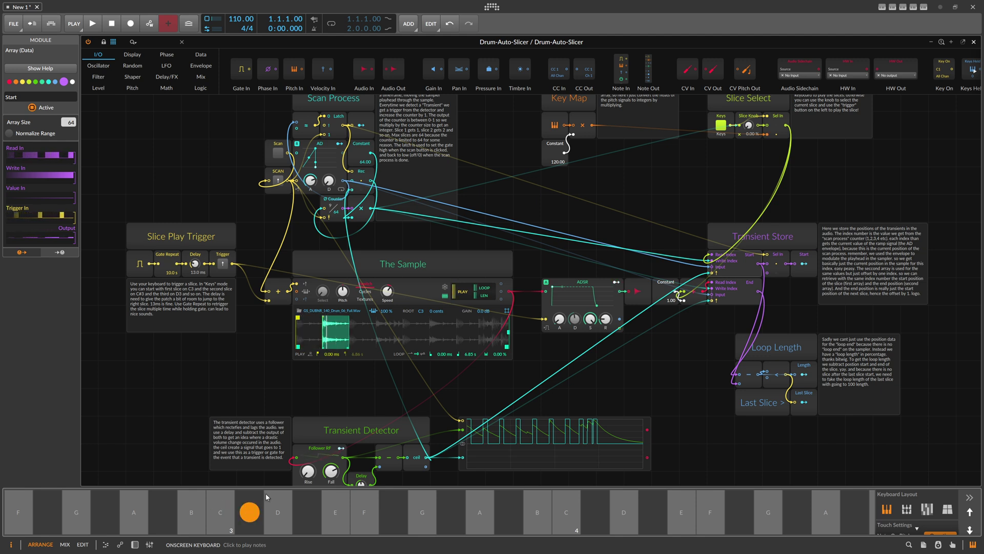
{"action": "key", "text": "a"}
{"action": "key", "text": "a"}
{"action": "key", "text": "s"}
{"action": "key", "text": "d"}
{"action": "key", "text": "s"}
{"action": "key", "text": "w"}
{"action": "key", "text": "s"}
{"action": "key", "text": "e"}
{"action": "key", "text": "w"}
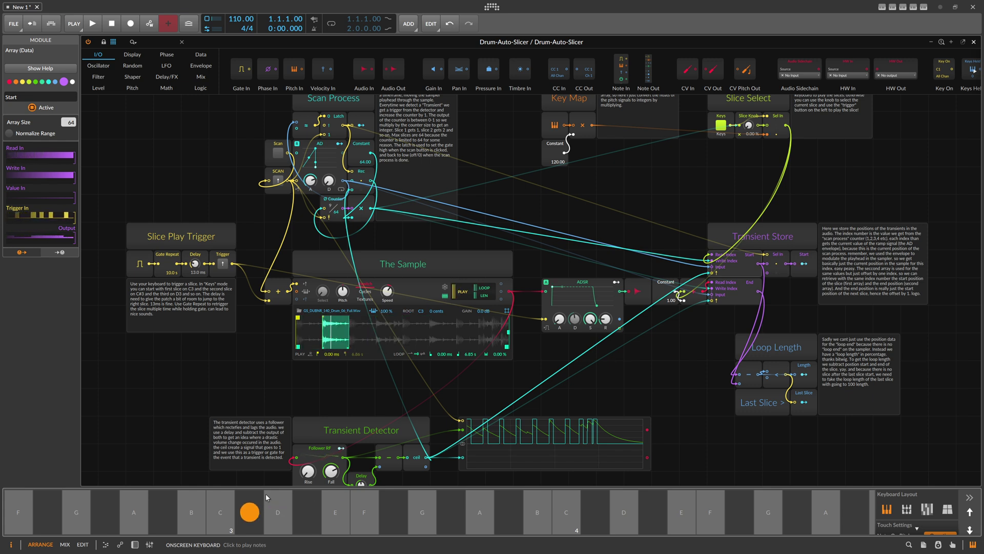
{"action": "key", "text": "a"}
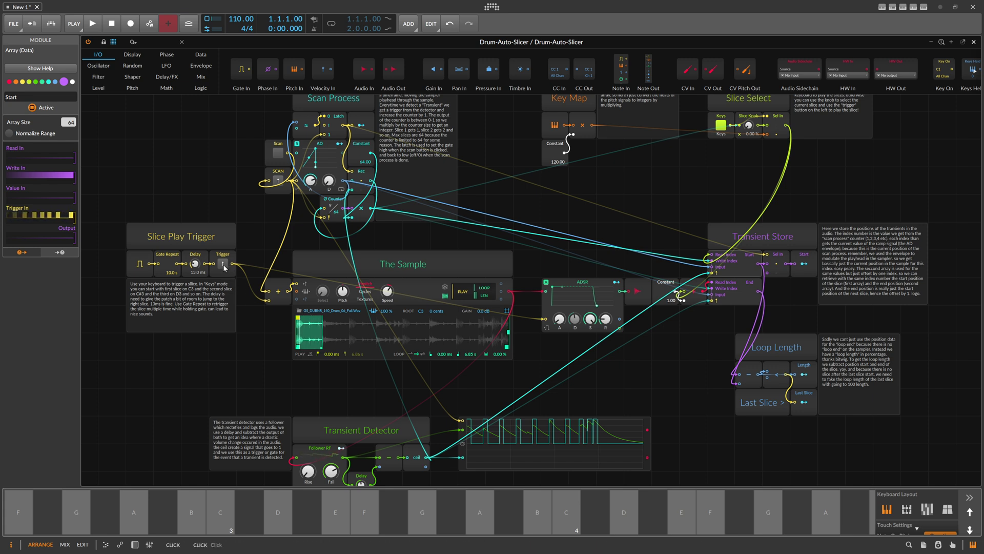
With the on-screen keyboard hidden, switch Slice Select to Knob mode and sweep the Slice Knob up and back down to 7.60 %
{"action": "left_click", "coordinate": [724, 129]}
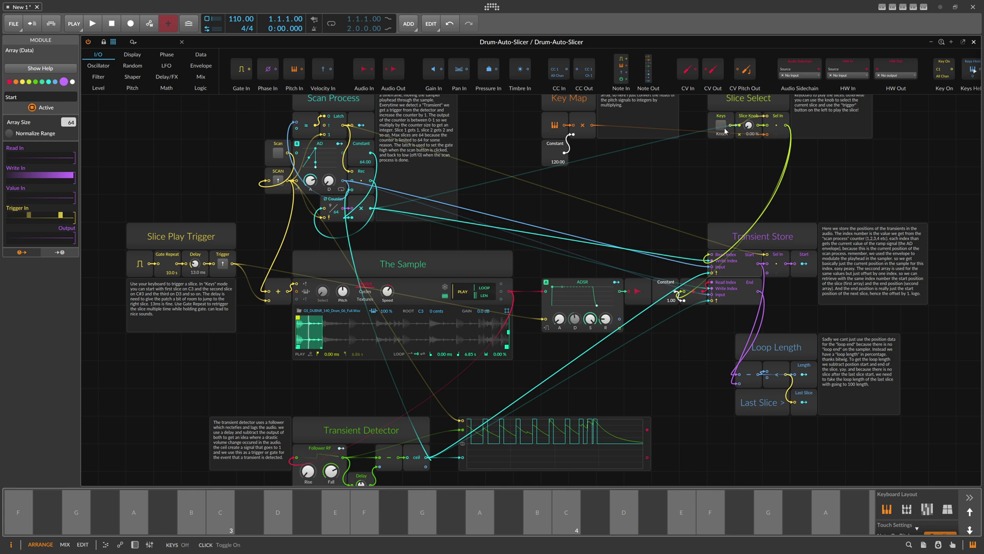
{"action": "left_click", "coordinate": [968, 530]}
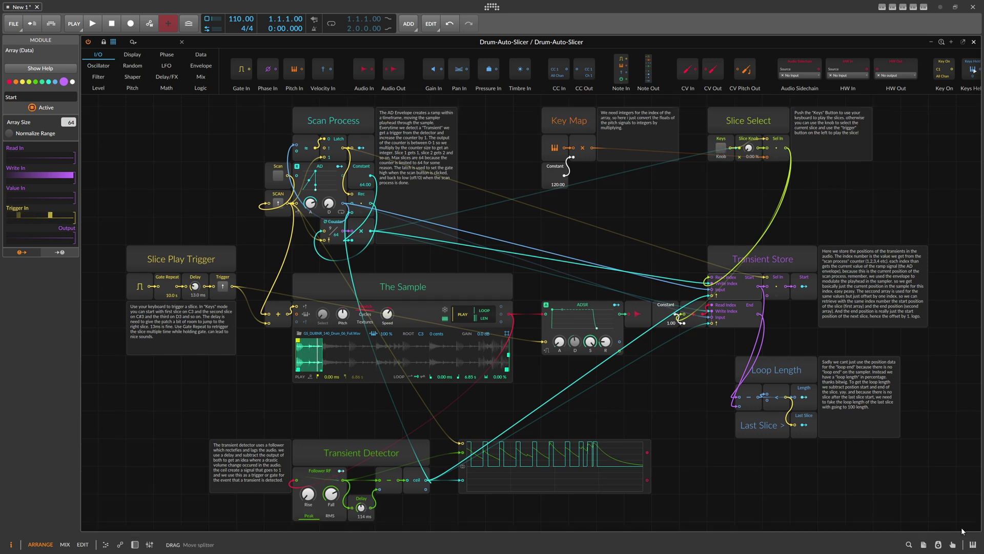
{"action": "left_click_drag", "start_coordinate": [749, 148], "coordinate": [748, 115]}
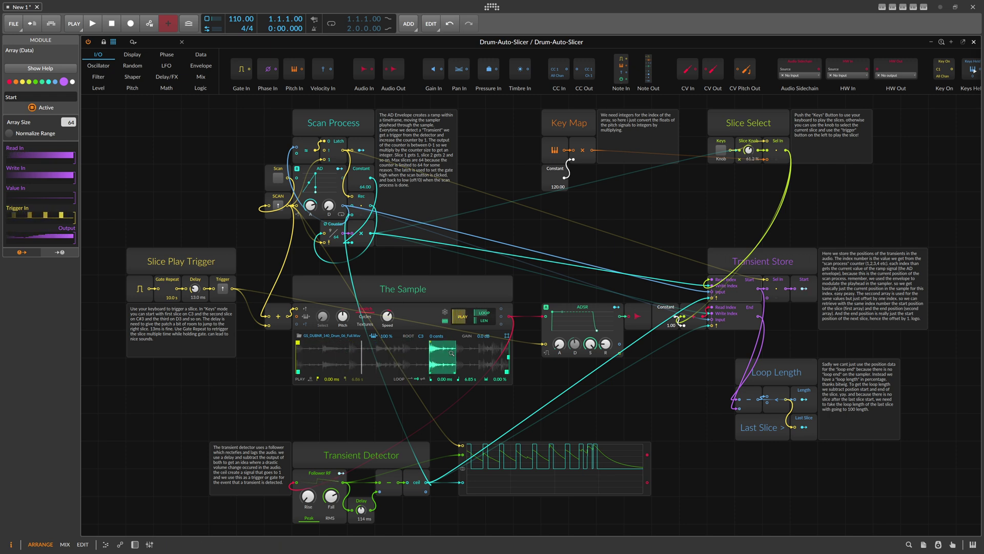
{"action": "left_click_drag", "start_coordinate": [752, 156], "coordinate": [753, 183]}
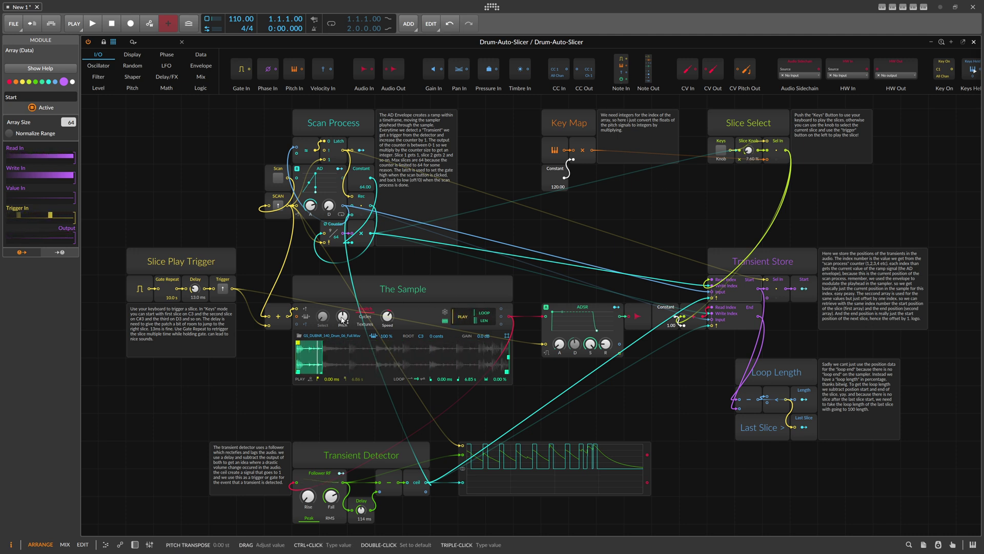
Audition the sample with its Pitch raised, return it to 0.00 st, and shorten the Gate Repeat time to about 115 ms
{"action": "left_click_drag", "start_coordinate": [342, 319], "coordinate": [342, 307]}
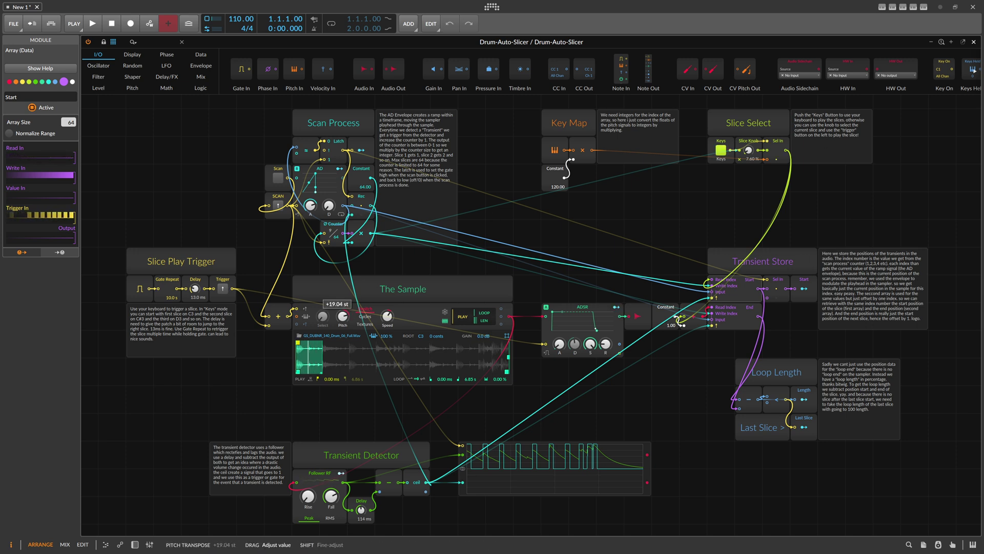
{"action": "left_click_drag", "start_coordinate": [342, 302], "coordinate": [342, 312]}
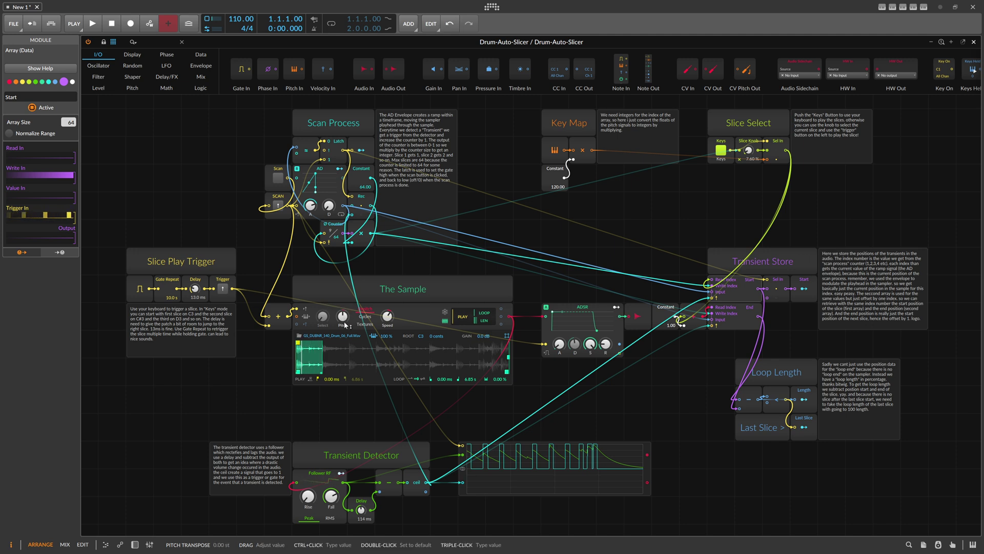
{"action": "left_click_drag", "start_coordinate": [171, 297], "coordinate": [170, 307]}
{"action": "left_click_drag", "start_coordinate": [342, 316], "coordinate": [338, 320]}
{"action": "left_click_drag", "start_coordinate": [170, 306], "coordinate": [170, 302]}
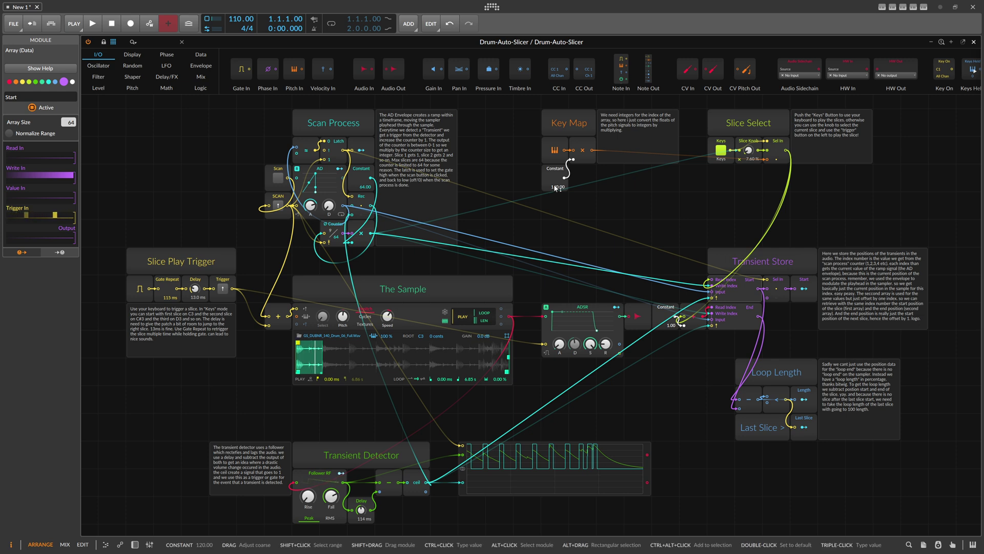
Examine the Key Map's Pitch In module, the Start and End arrays in Transient Store, and the Constant beside them
{"action": "left_click", "coordinate": [734, 286]}
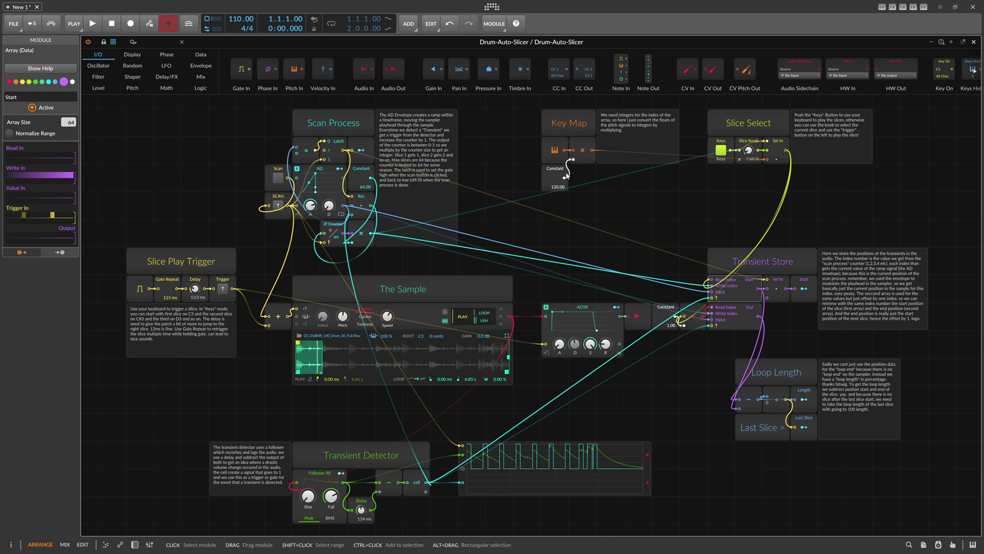
{"action": "left_click", "coordinate": [552, 163]}
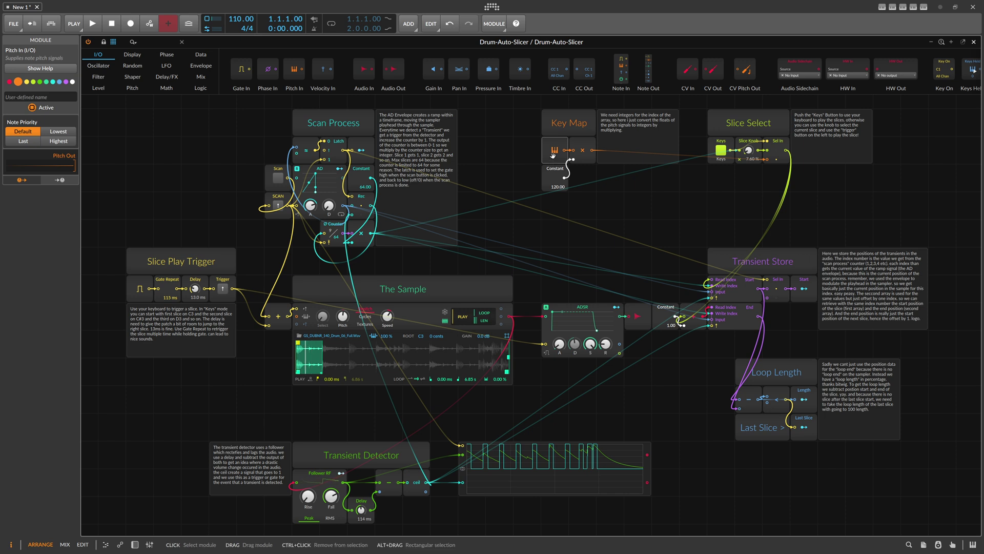
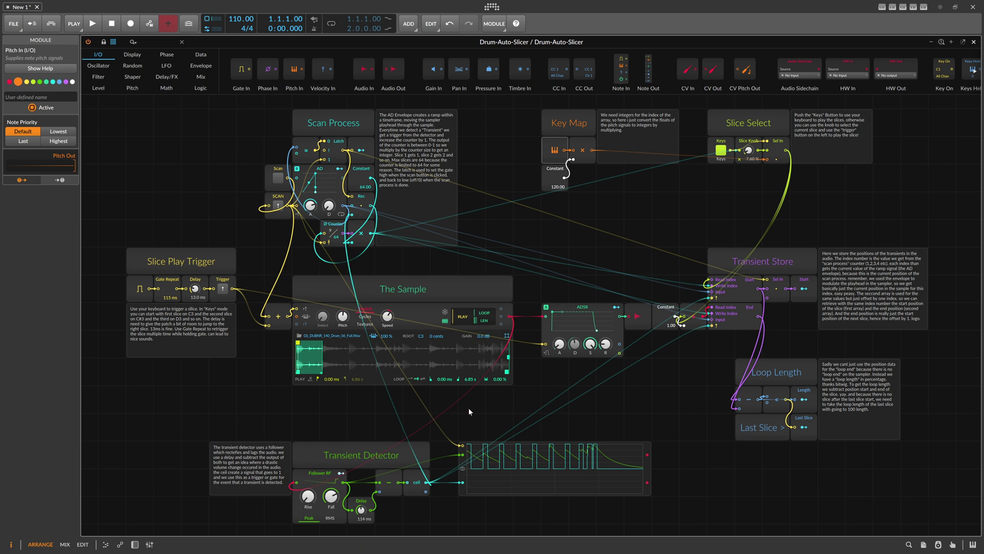
{"action": "left_click", "coordinate": [739, 290]}
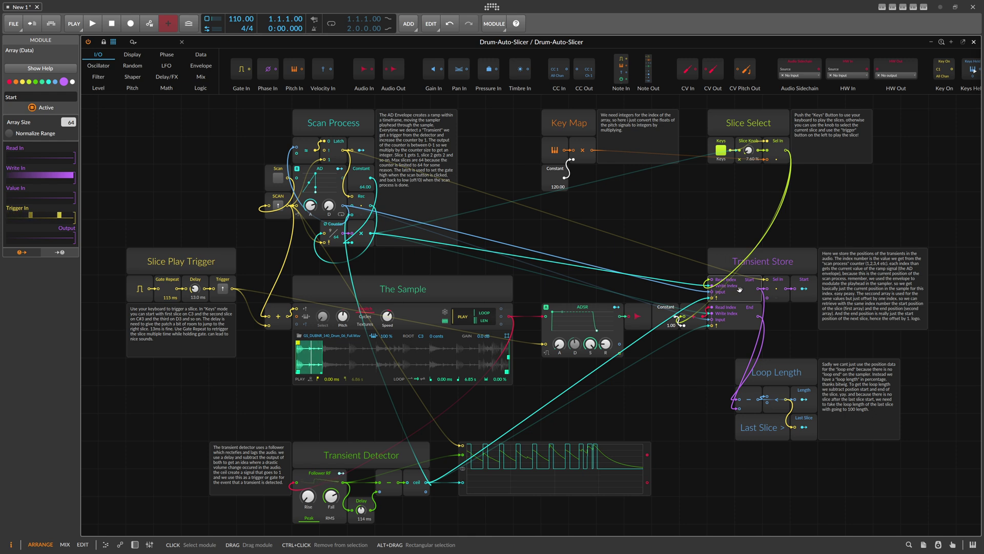
{"action": "left_click", "coordinate": [738, 315]}
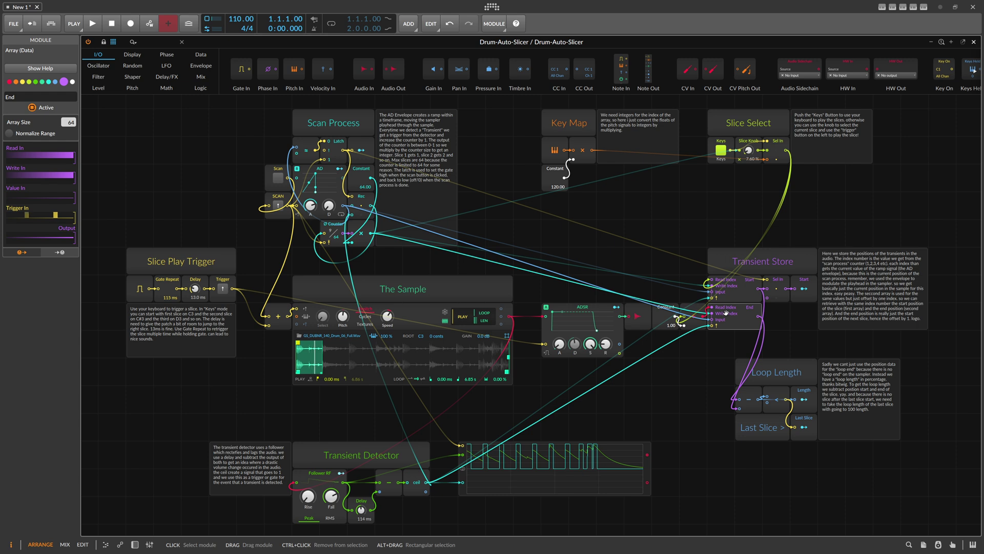
{"action": "left_click", "coordinate": [671, 326]}
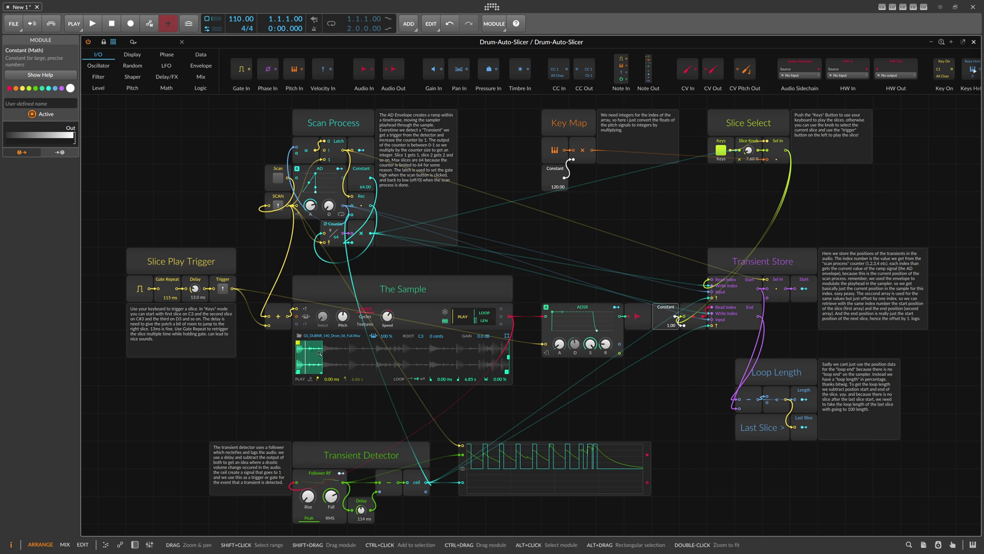
{"action": "left_click", "coordinate": [736, 288]}
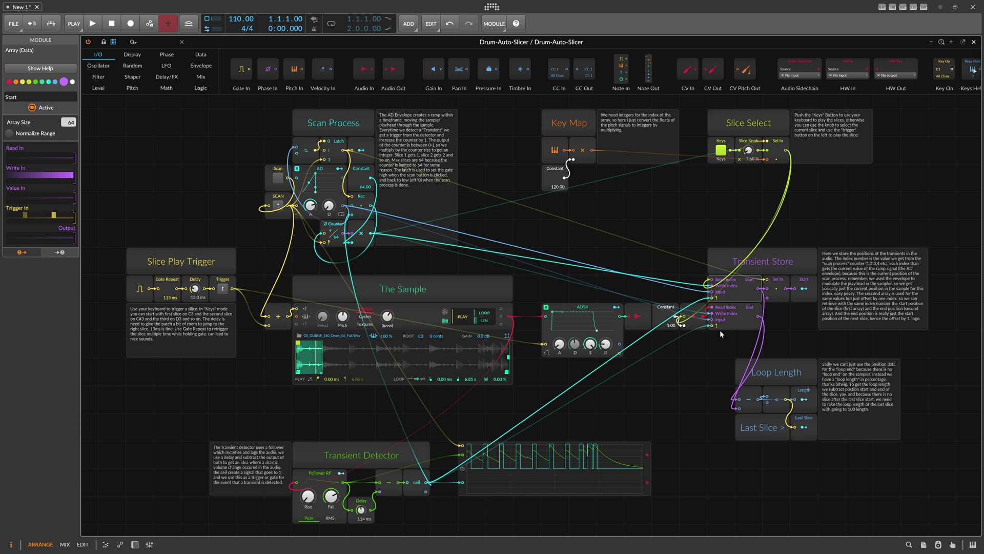
{"action": "left_click", "coordinate": [734, 319]}
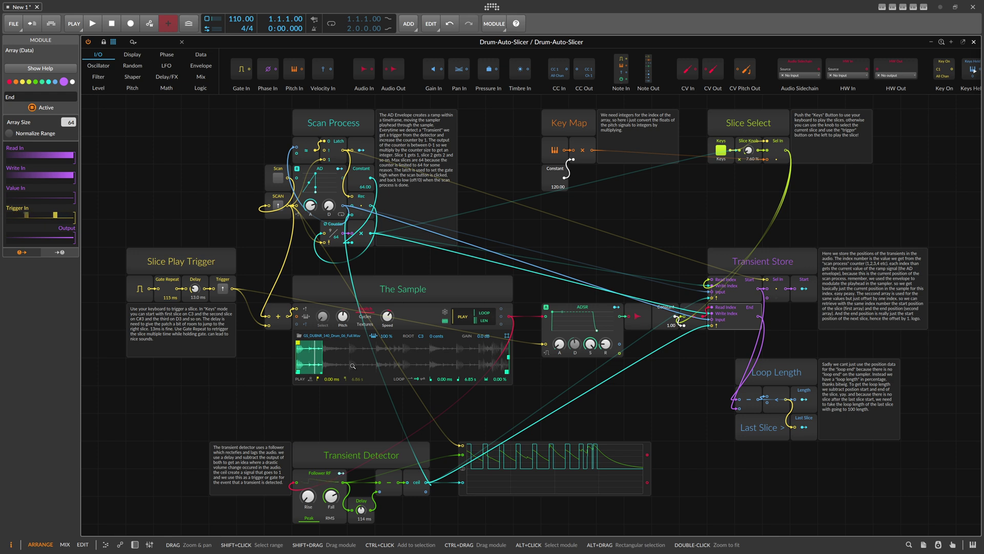
{"action": "left_click", "coordinate": [740, 284]}
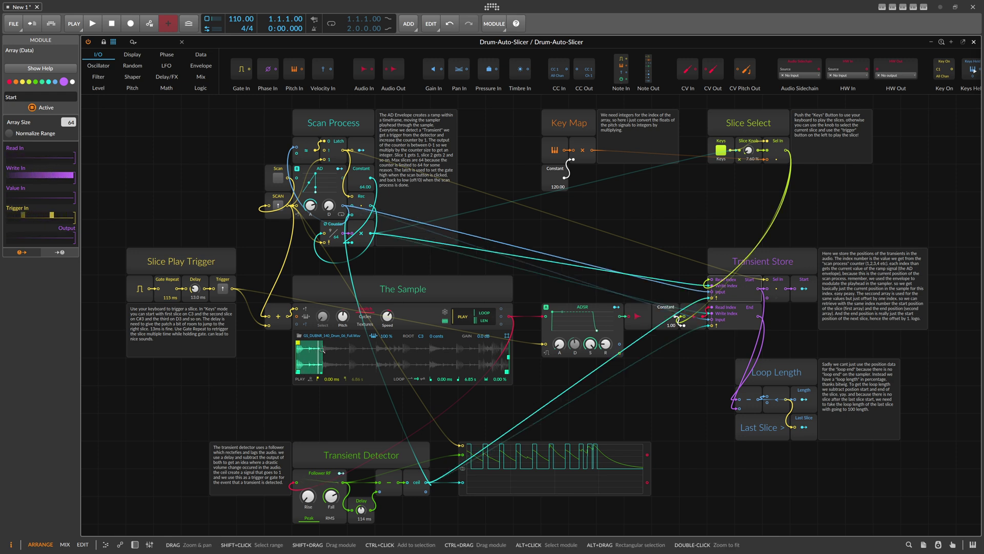
{"action": "key", "text": "Down"}
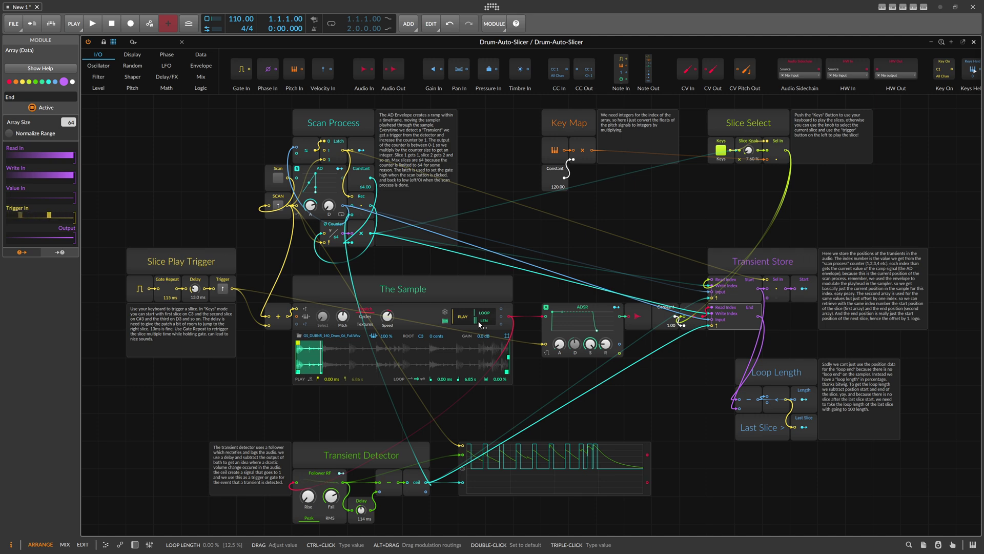
Examine the Loop Length section, its Subtract module, and the End array that feeds it
{"action": "left_click_drag", "start_coordinate": [724, 367], "coordinate": [801, 442]}
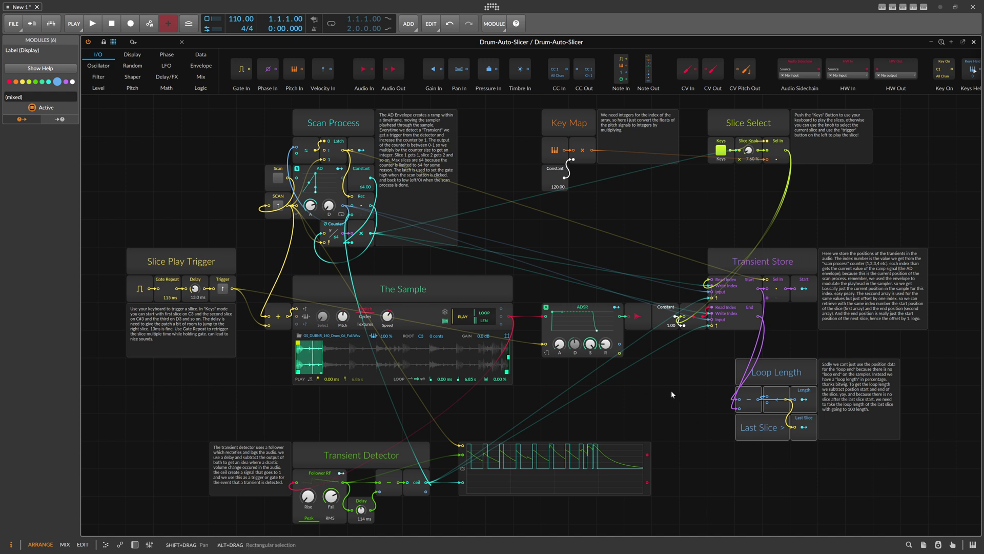
{"action": "left_click", "coordinate": [756, 399]}
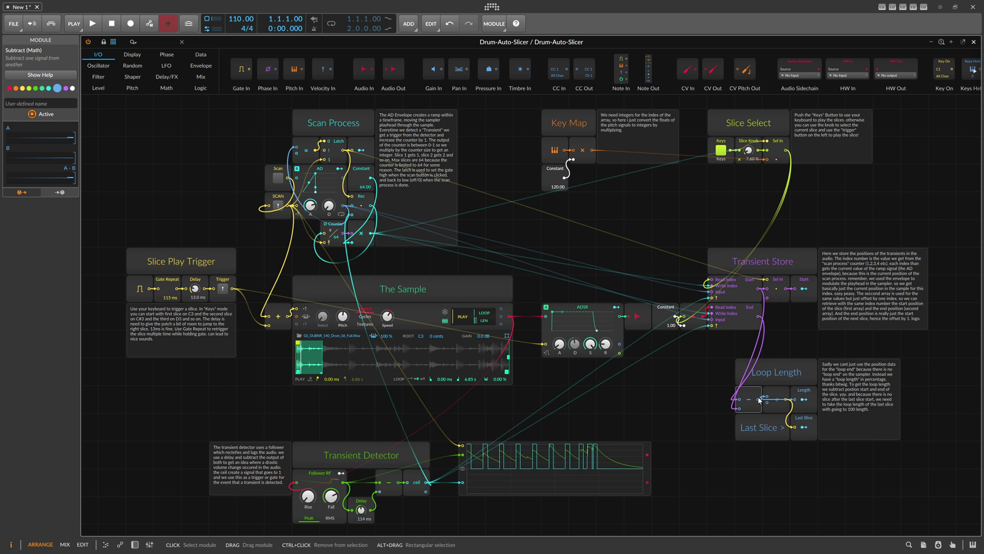
{"action": "left_click", "coordinate": [748, 310]}
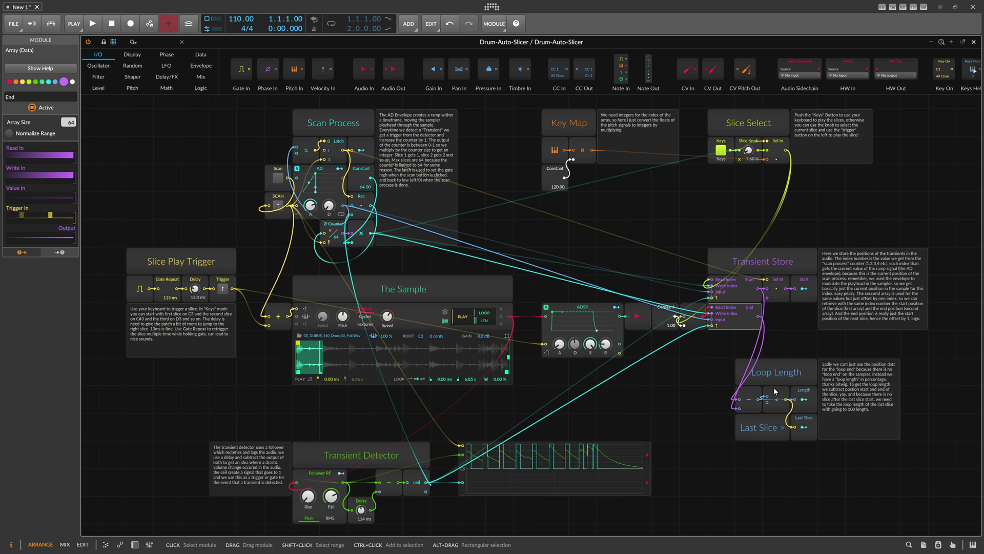
Switch Slice Select to Knob mode and sweep the Slice Knob through the slices, ending at 7.20 %
{"action": "left_click", "coordinate": [721, 149]}
{"action": "left_click_drag", "start_coordinate": [748, 149], "coordinate": [749, 66]}
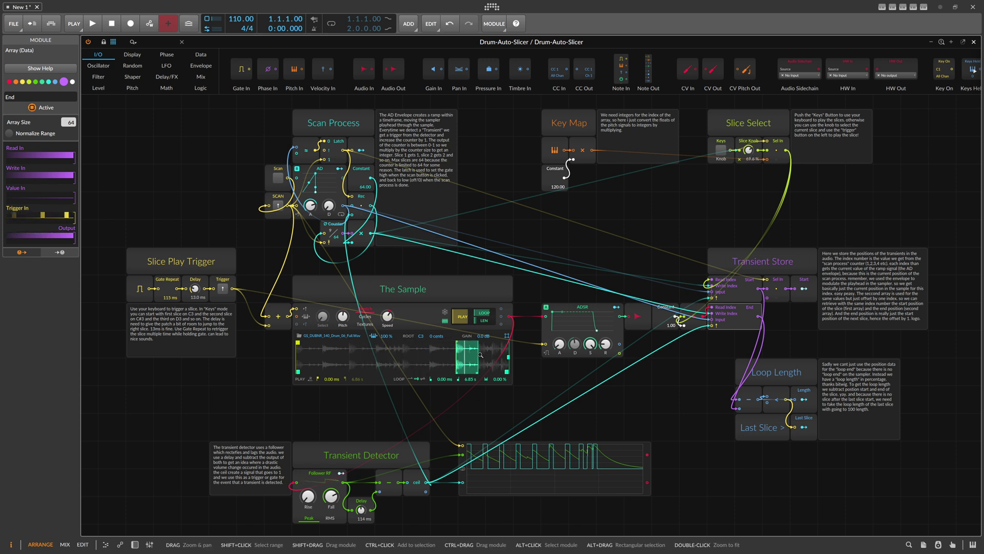
{"action": "left_click_drag", "start_coordinate": [748, 149], "coordinate": [748, 157]}
{"action": "left_click_drag", "start_coordinate": [748, 150], "coordinate": [748, 185]}
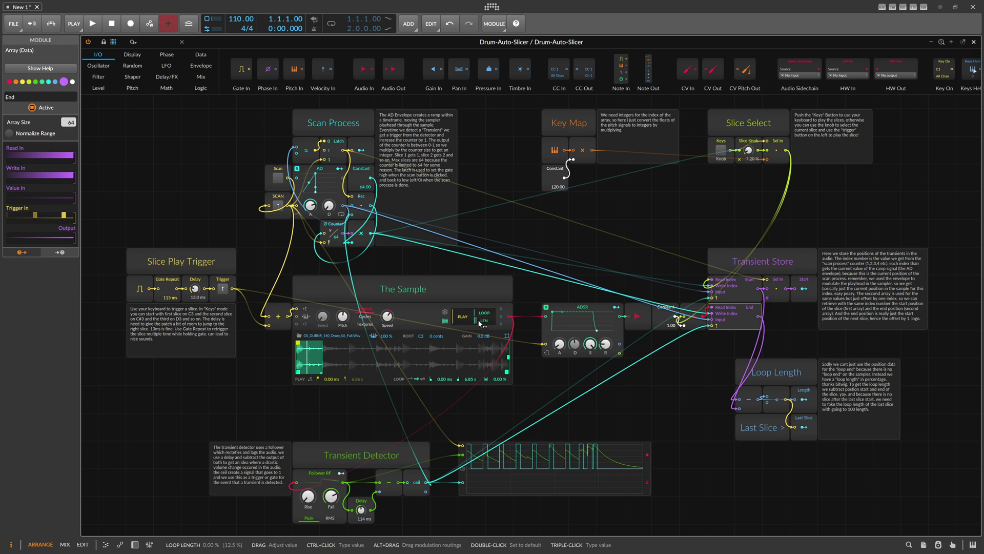
Examine the Loop Length modules as a group, followed by the End array and the 1.00 Constant that offsets its index
{"action": "left_click_drag", "start_coordinate": [727, 373], "coordinate": [794, 441]}
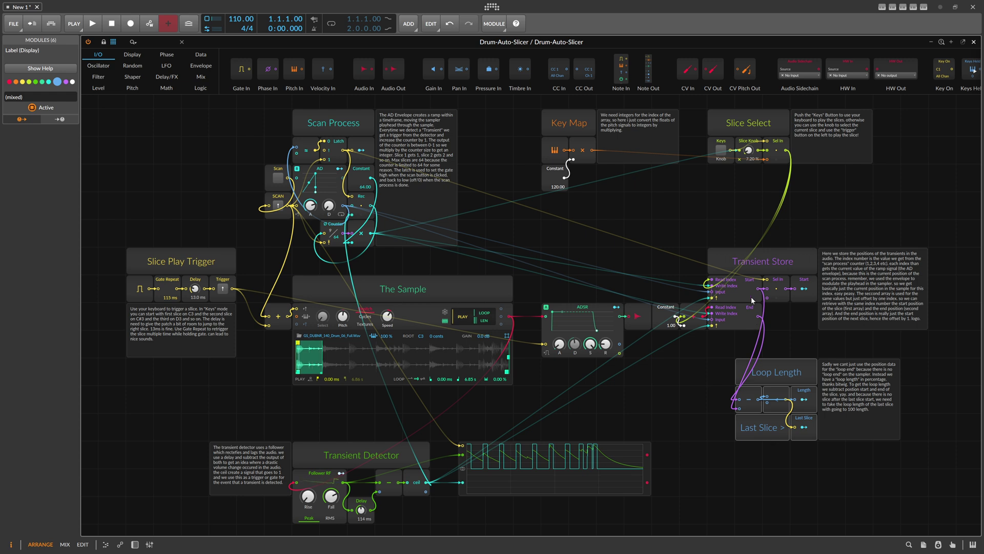
{"action": "left_click", "coordinate": [737, 316]}
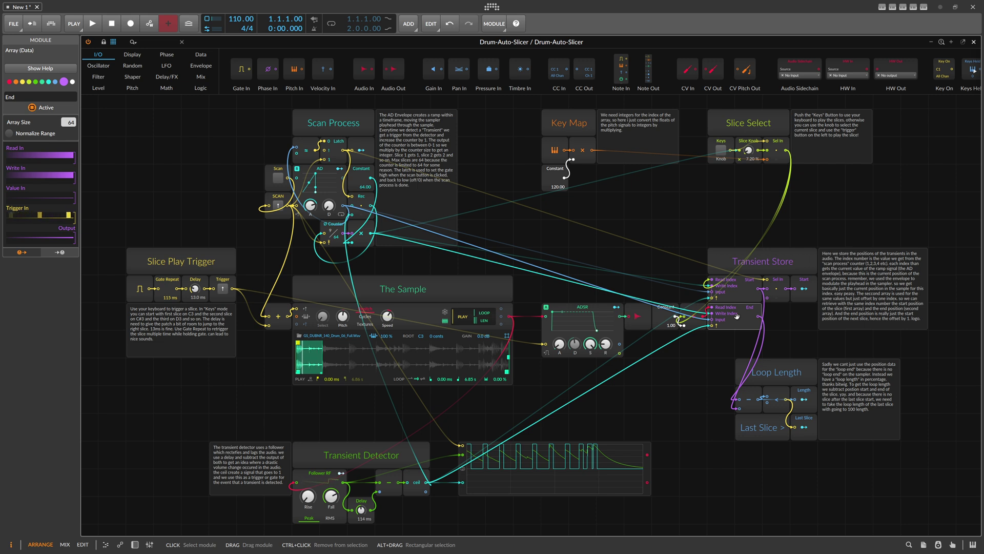
{"action": "left_click", "coordinate": [738, 295]}
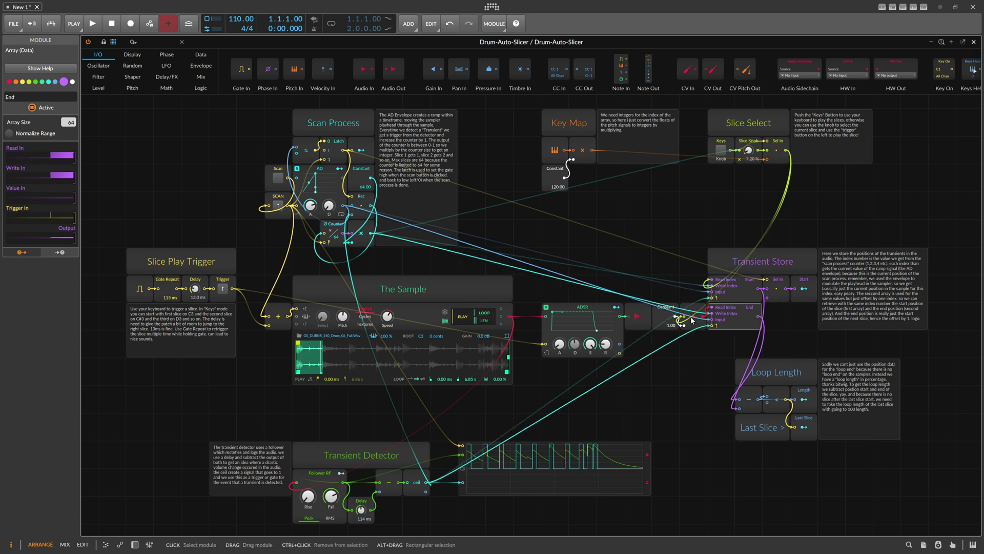
{"action": "left_click", "coordinate": [668, 308]}
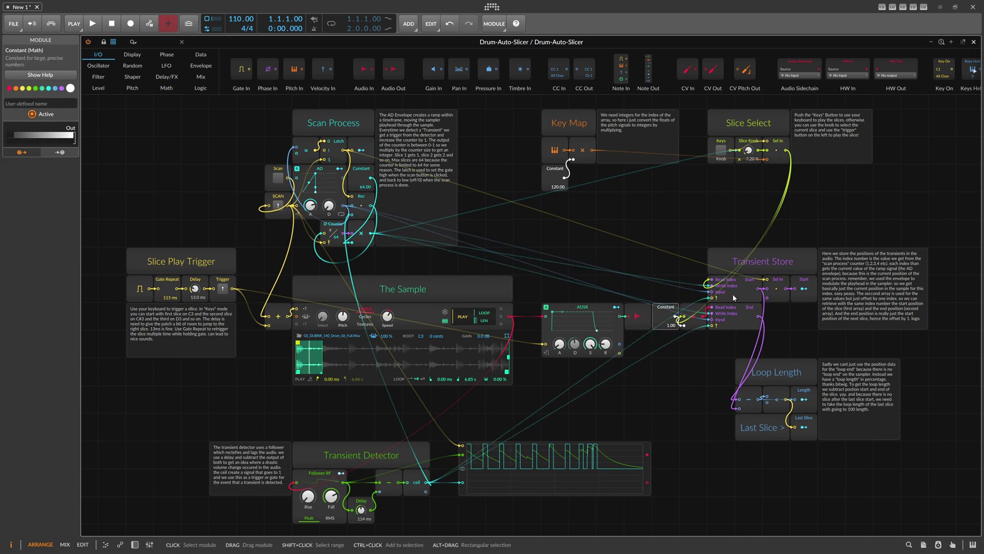
Examine the Start and End arrays in Transient Store, followed by the AD envelope in Scan Process
{"action": "left_click", "coordinate": [737, 287]}
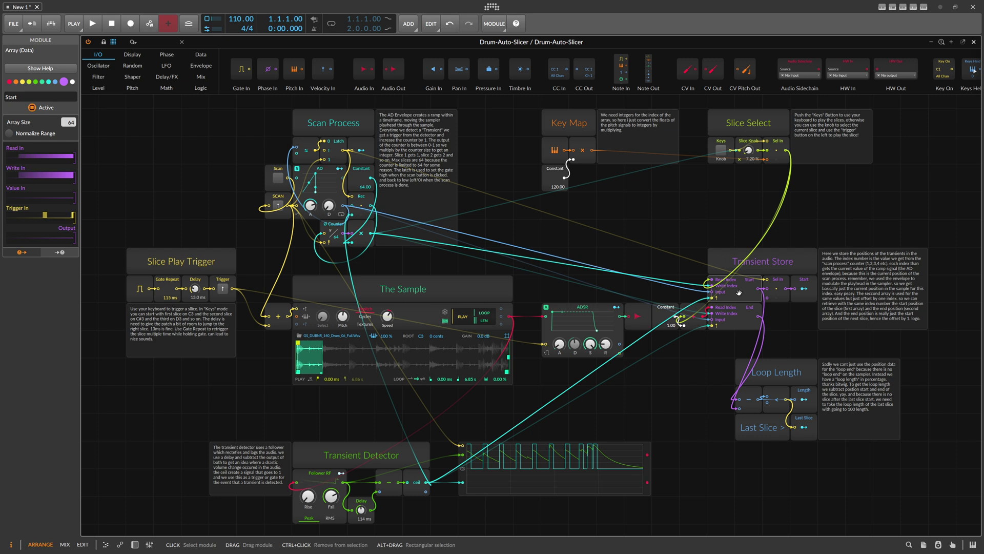
{"action": "left_click", "coordinate": [738, 309]}
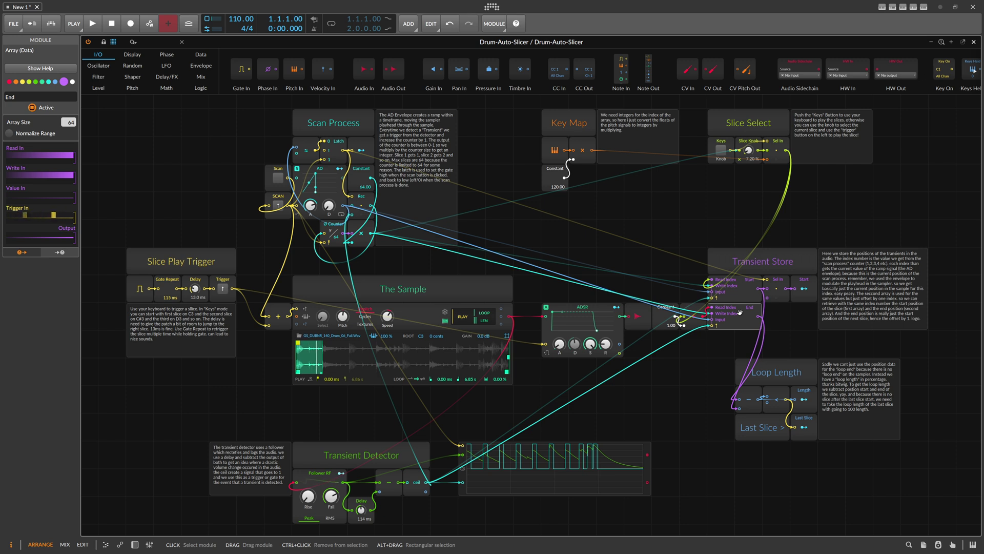
{"action": "left_click", "coordinate": [327, 184]}
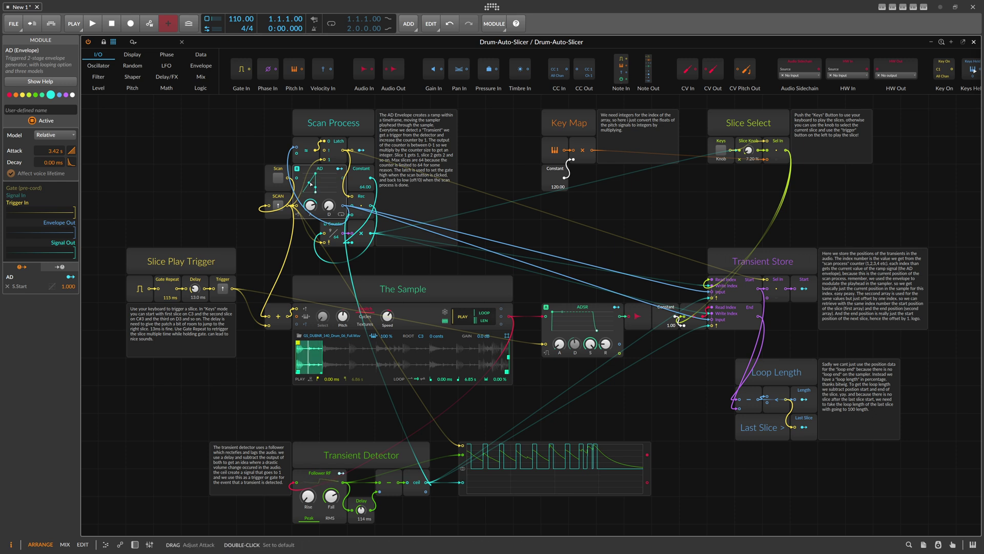
{"action": "left_click", "coordinate": [339, 169]}
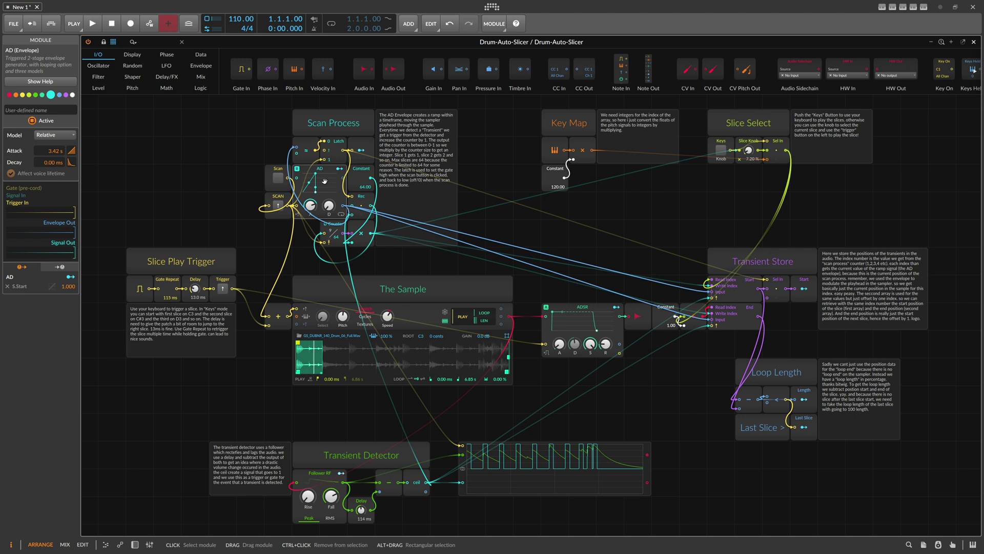
{"action": "left_click_drag", "start_coordinate": [324, 181], "coordinate": [315, 182]}
{"action": "key", "text": "ctrl+z"}
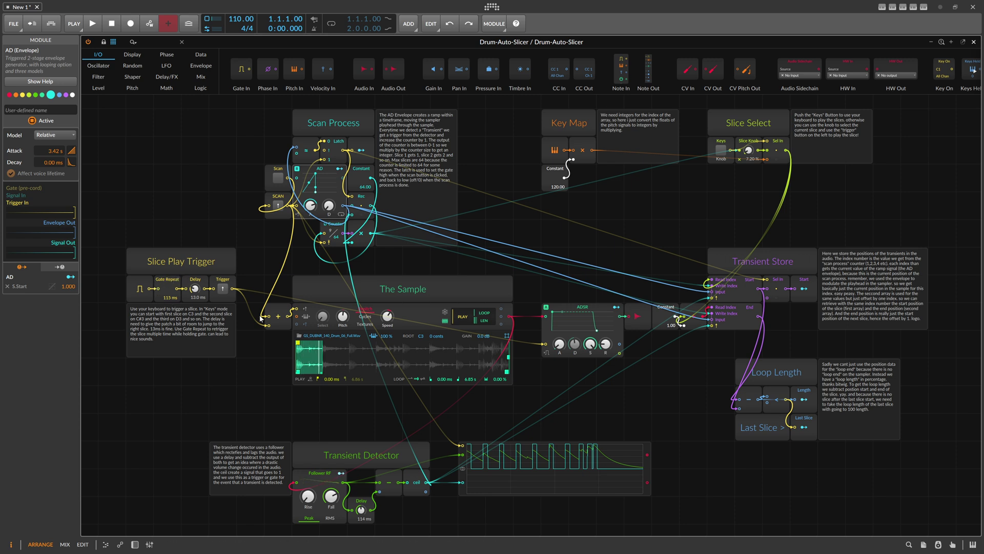
Trigger the selected slice manually, then set the Slice Knob to 36.0 % and trigger that slice
{"action": "left_click", "coordinate": [225, 288]}
{"action": "left_click_drag", "start_coordinate": [757, 142], "coordinate": [757, 118]}
{"action": "left_click", "coordinate": [227, 290]}
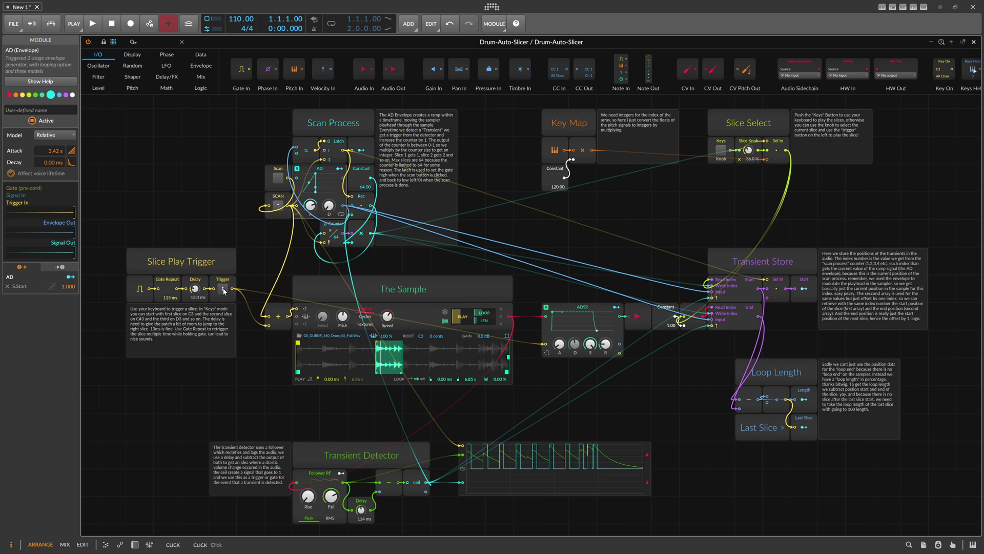
Switch Slice Select to Keys mode and play a run of different slices with the keyboard
{"action": "left_click", "coordinate": [722, 153]}
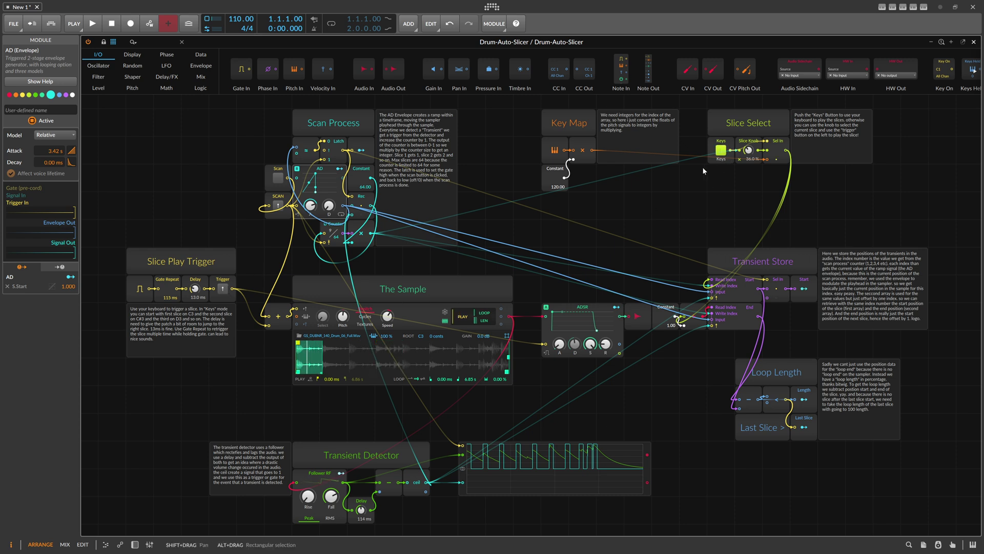
{"action": "key", "text": "s"}
{"action": "key", "text": "e"}
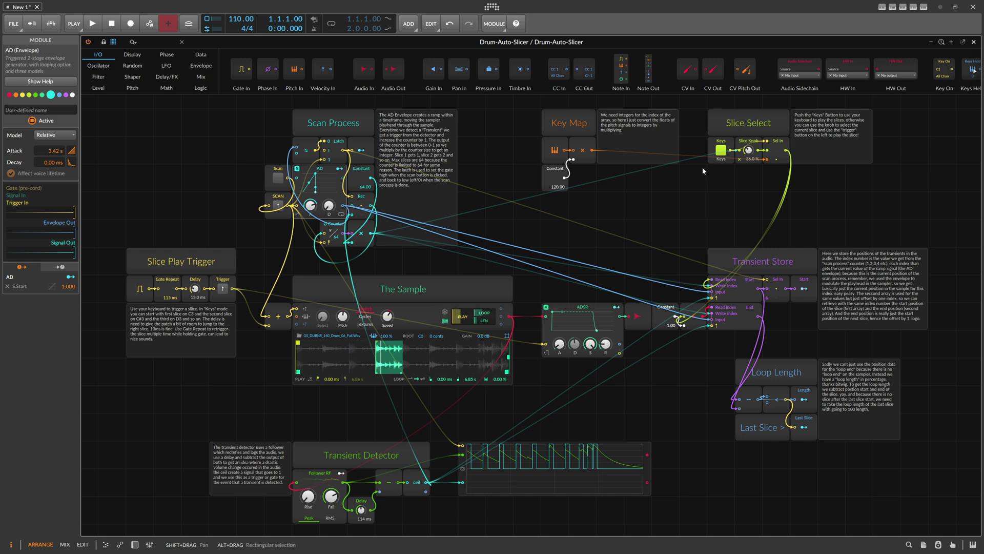
{"action": "key", "text": "w"}
{"action": "key", "text": "a"}
{"action": "key", "text": "s"}
{"action": "key", "text": "a"}
{"action": "key", "text": "w"}
{"action": "key", "text": "s"}
Set the Gate Repeat rate in Slice Play Trigger to 6.31 s and play several slices with the keyboard
{"action": "mouse_move", "coordinate": [170, 289]}
{"action": "left_mouse_down"}
{"action": "mouse_move", "coordinate": [171, 259]}
{"action": "mouse_move", "coordinate": [170, 301]}
{"action": "left_mouse_up"}
{"action": "key", "text": "w"}
{"action": "key", "text": "f"}
{"action": "key", "text": "w"}
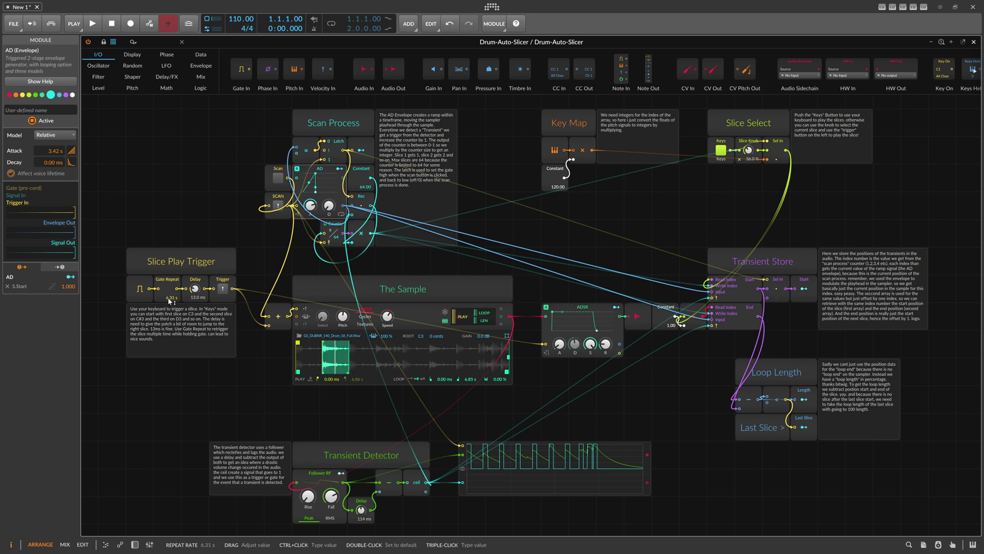
{"action": "key", "text": "f"}
{"action": "key", "text": "f"}
{"action": "key", "text": "w"}
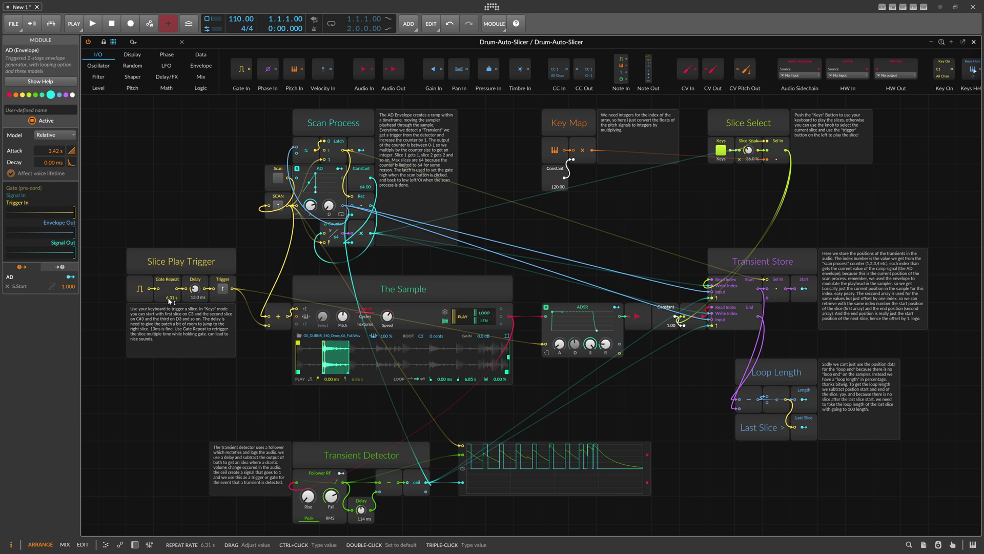